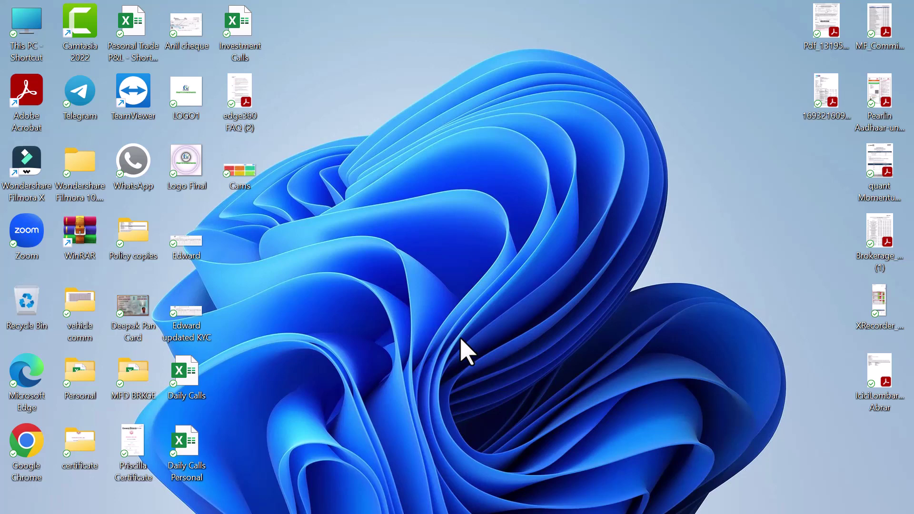
- Launch Chrome, load the saved TradingView MARUTI chart bookmark, and sign in with the Google account
click(23, 437)
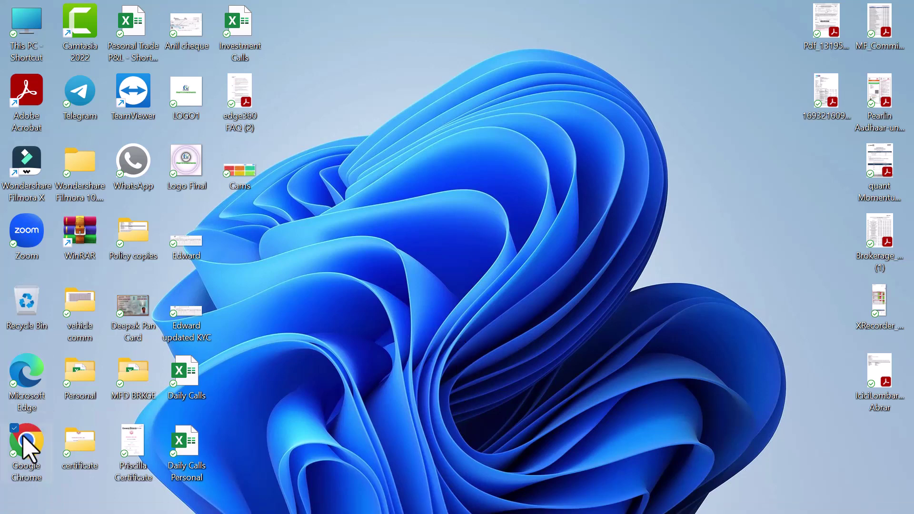
double_click(23, 436)
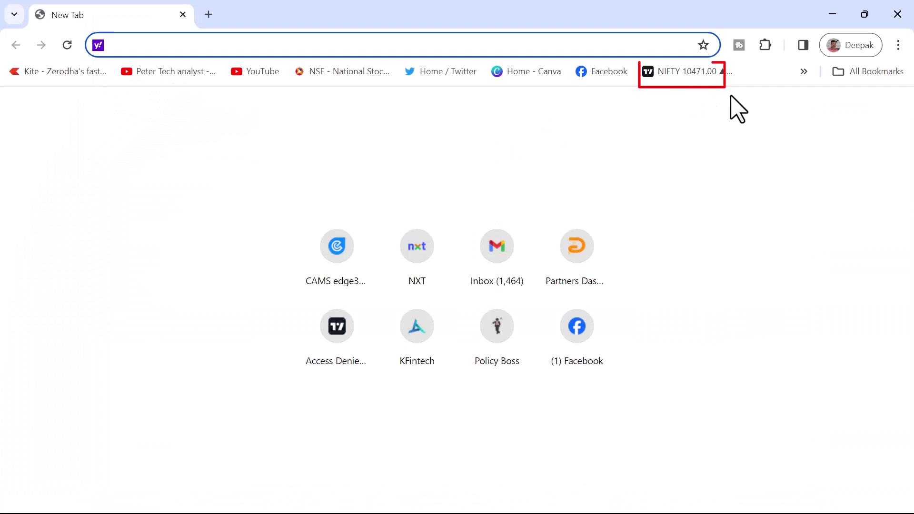
click(716, 73)
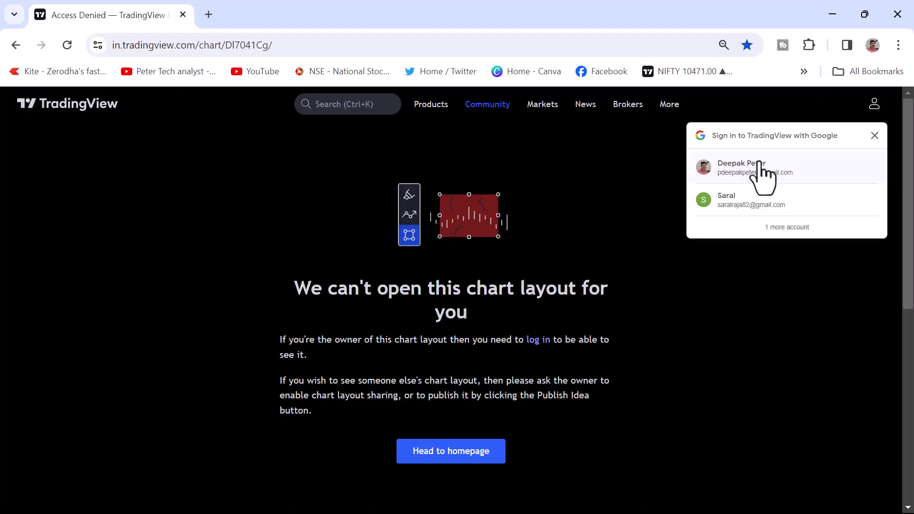
click(749, 172)
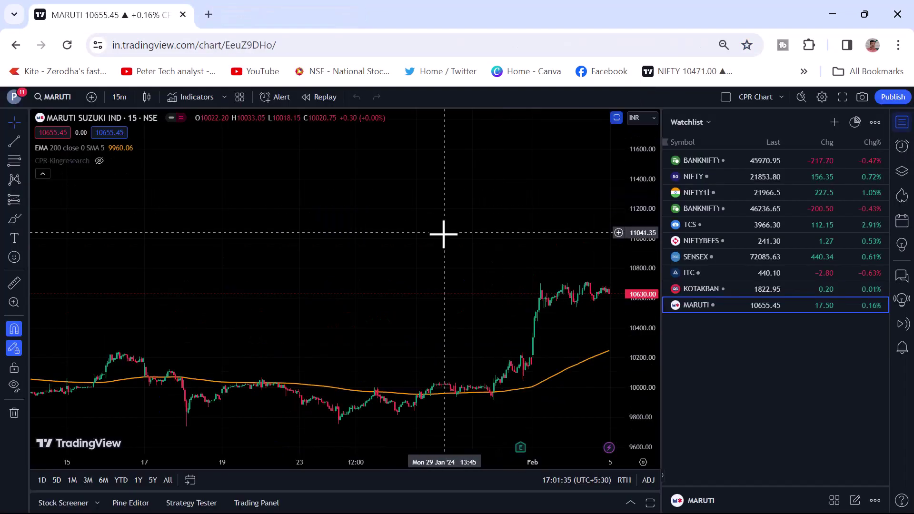
click(188, 97)
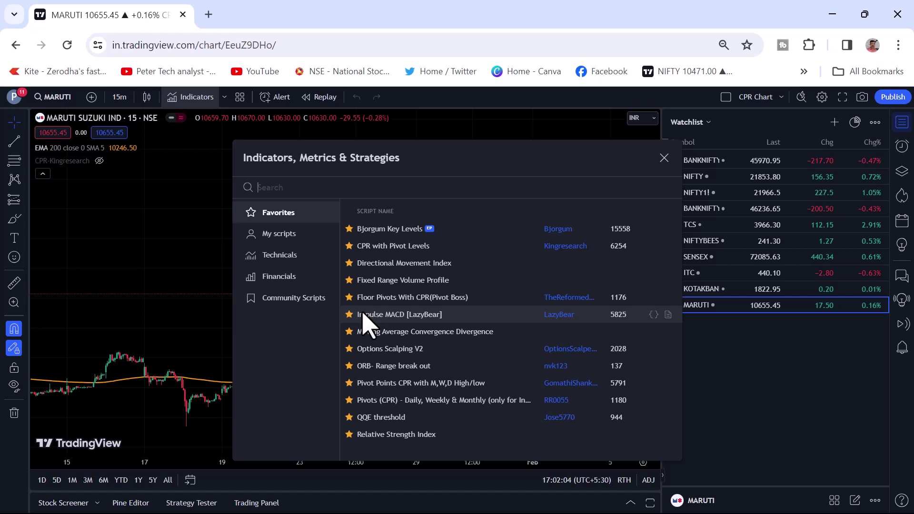
click(664, 158)
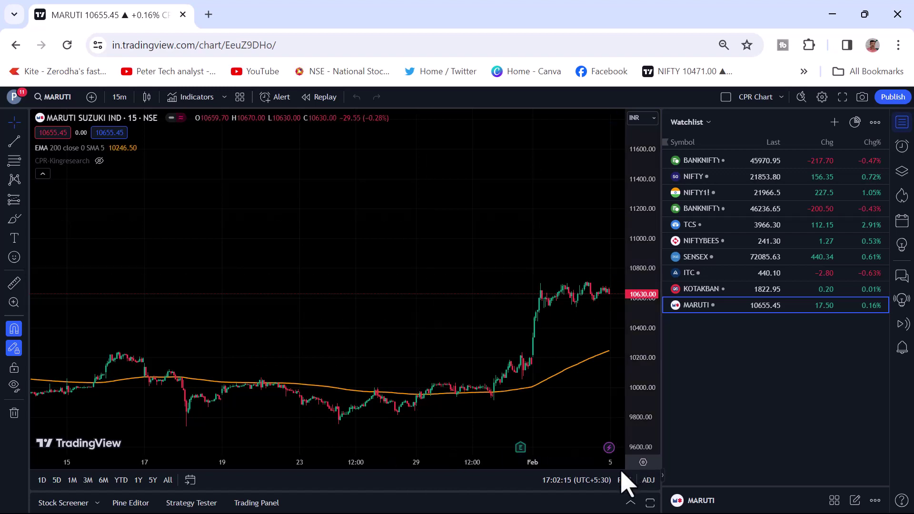
- Show the Trading Panel beneath the chart and dismiss the advertisement popup
click(629, 503)
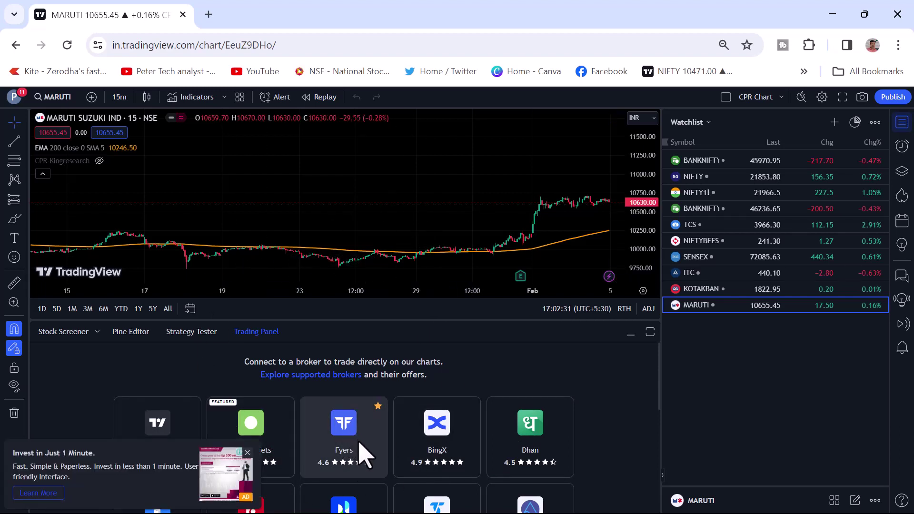
click(247, 453)
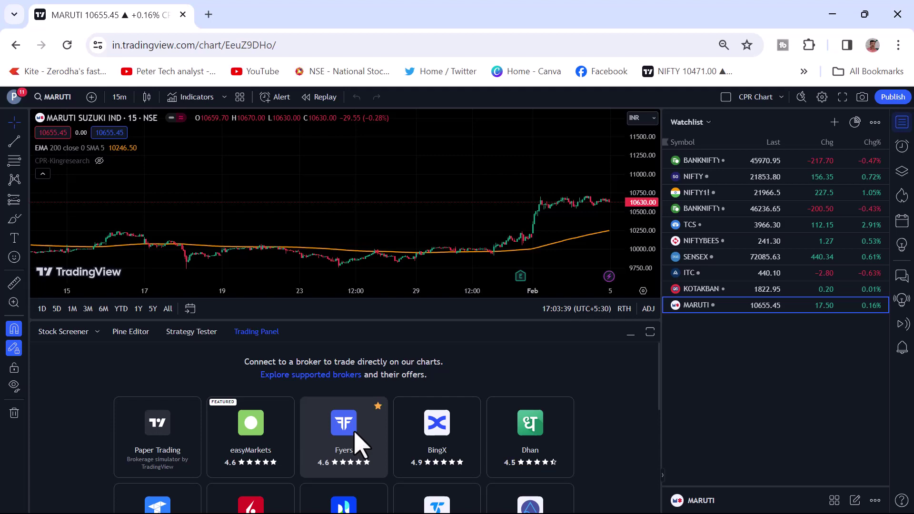
- Choose the Fyers broker card and connect it from the Trading Panel
click(346, 436)
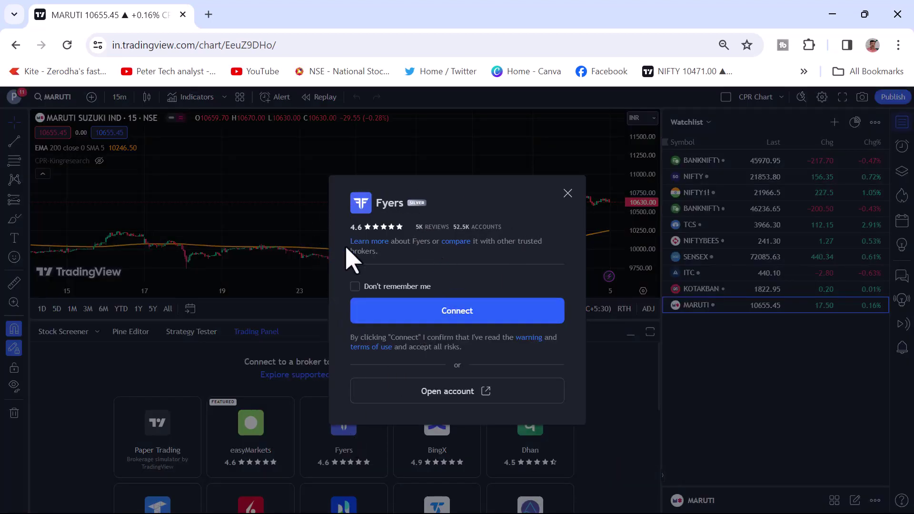
click(461, 318)
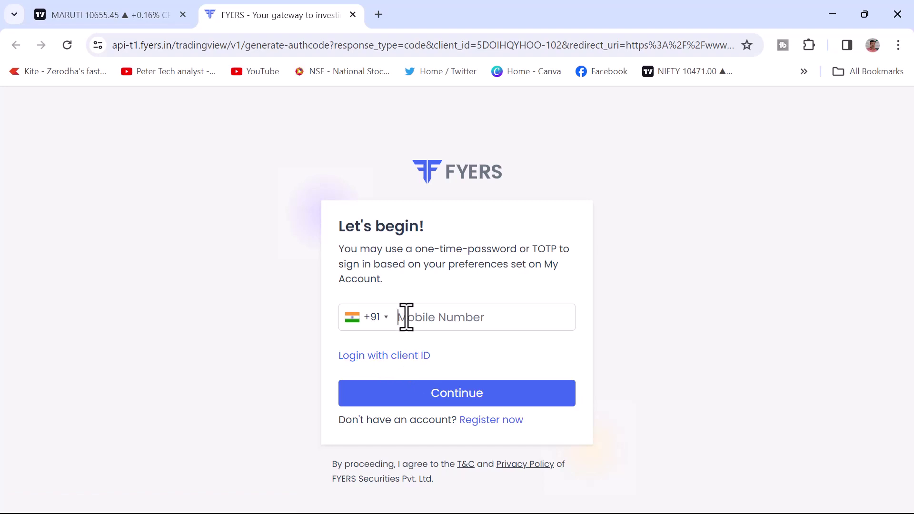
- Enter the mobile number, the one-time password and the four-digit PIN to sign in to Fyers
key(ctrl+v)
click(459, 395)
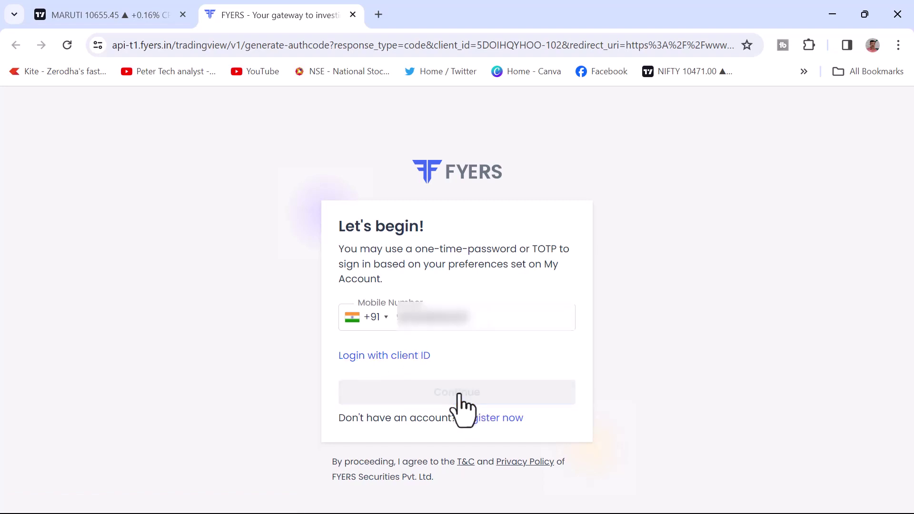
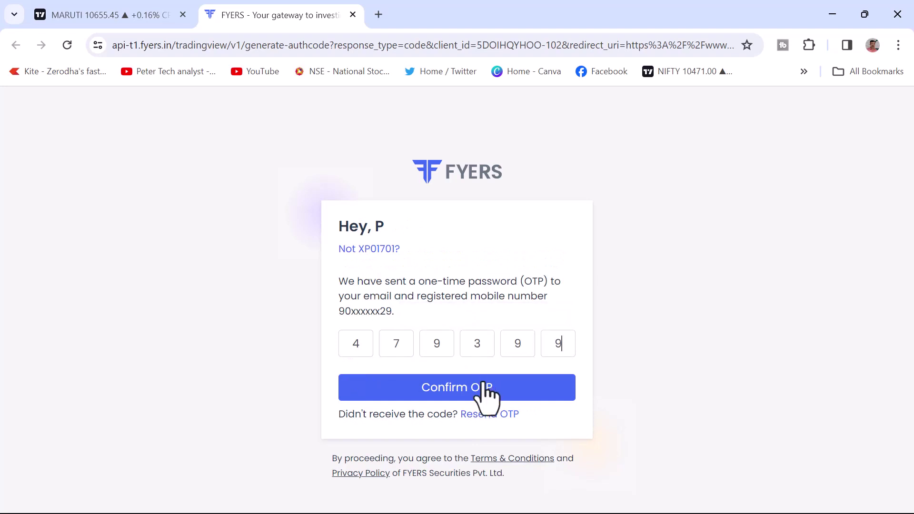
click(462, 395)
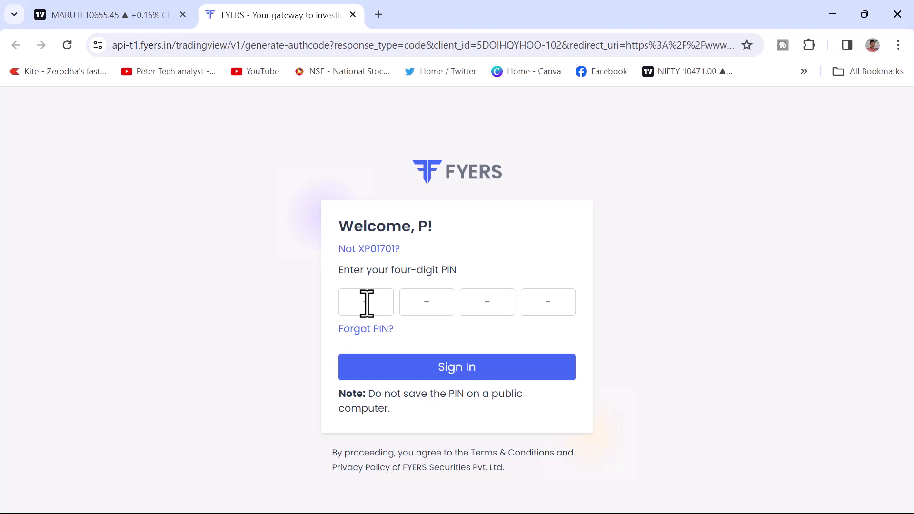
text(****)
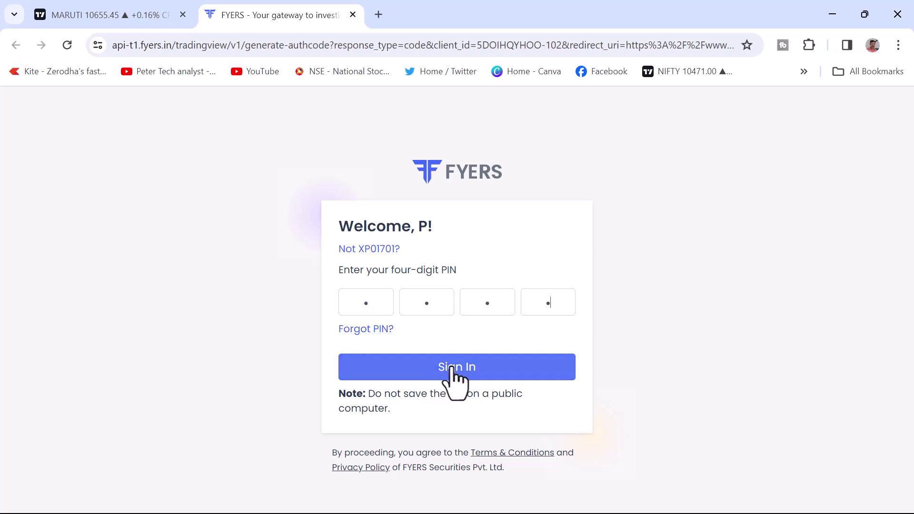
click(454, 371)
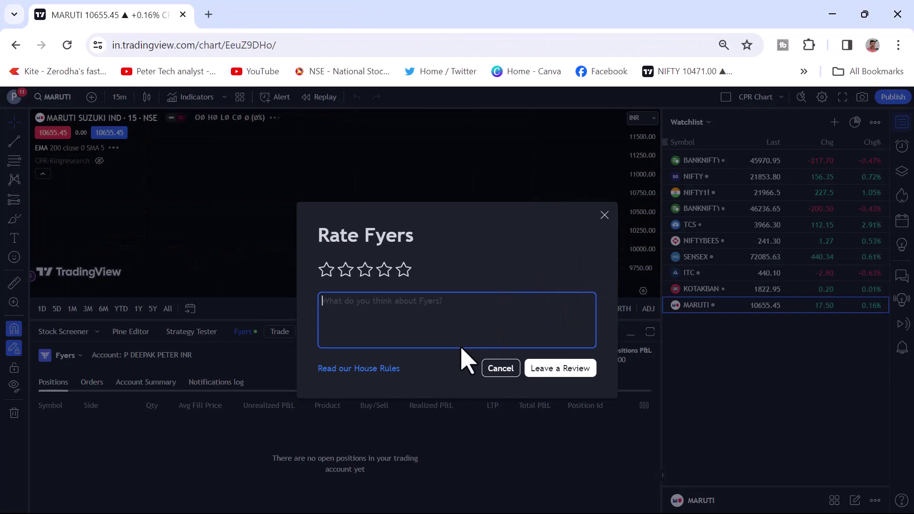
- Dismiss the Rate Fyers prompt, check the Orders and account summary tabs, then collapse the panel
click(605, 215)
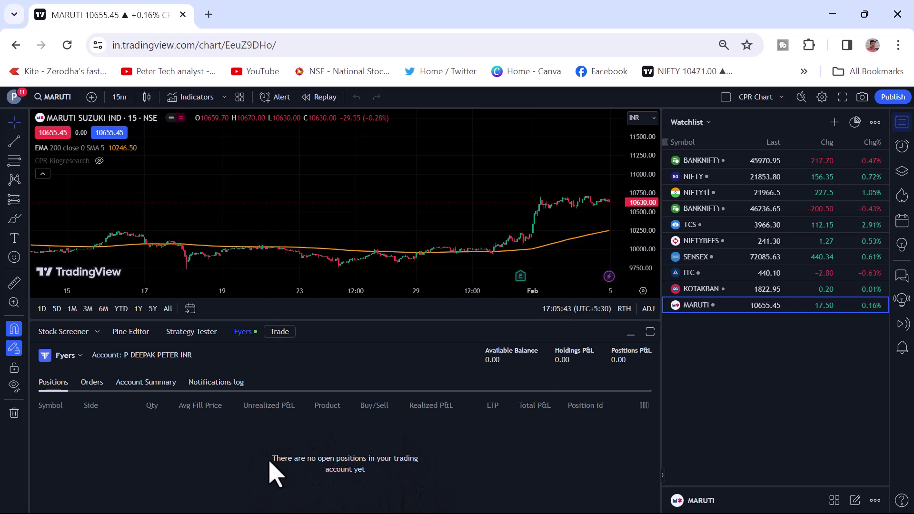
click(92, 382)
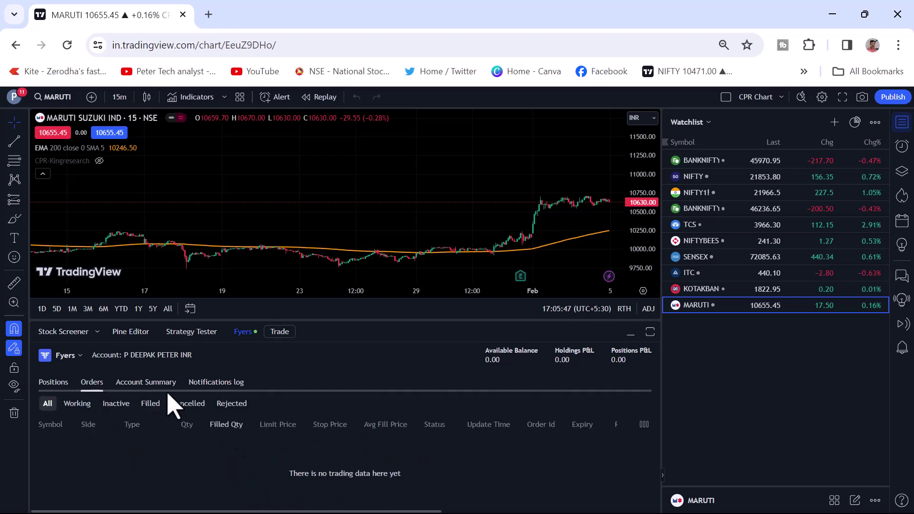
click(155, 384)
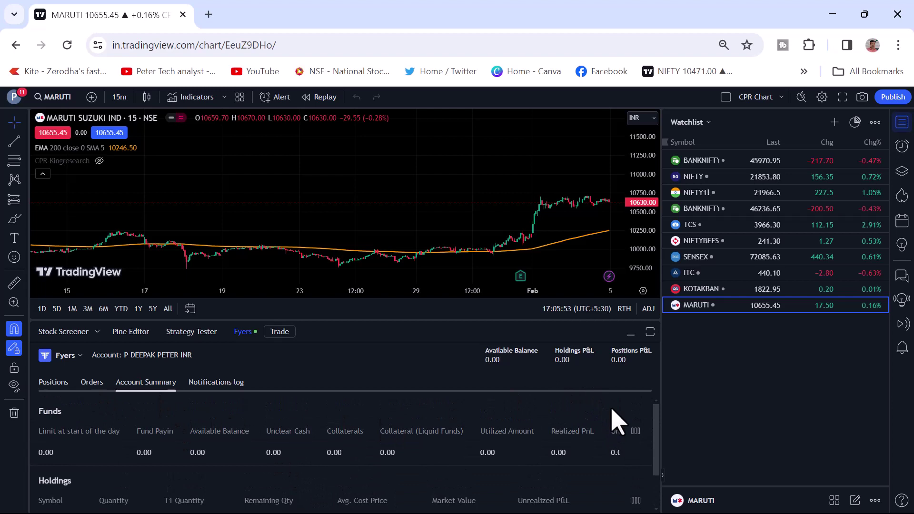
click(630, 333)
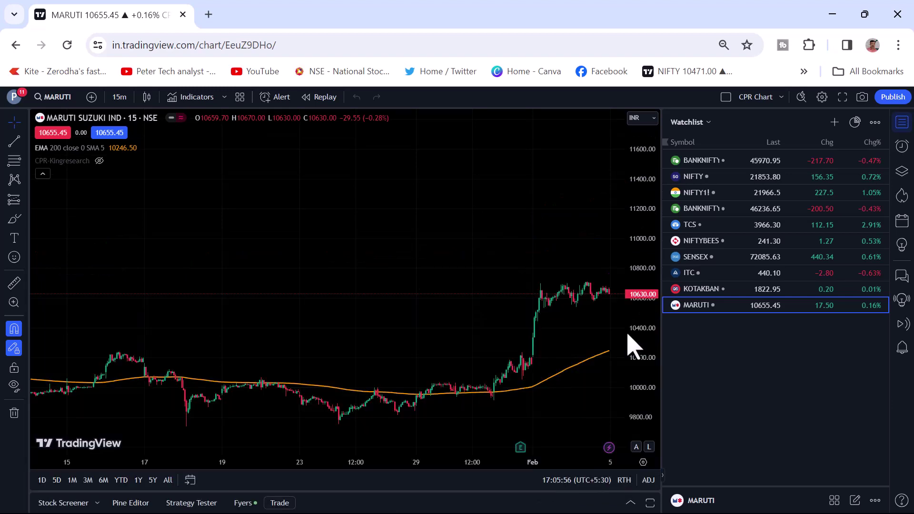
- Open a Fyers order ticket to sell 1 MARUTI at a 10710.75 limit from the price-axis menu
scroll(380, 247, right, 5)
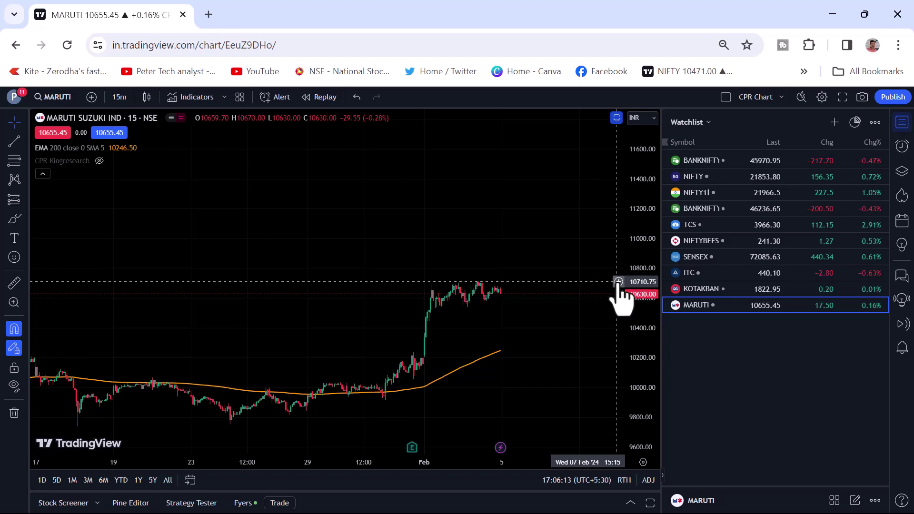
click(619, 282)
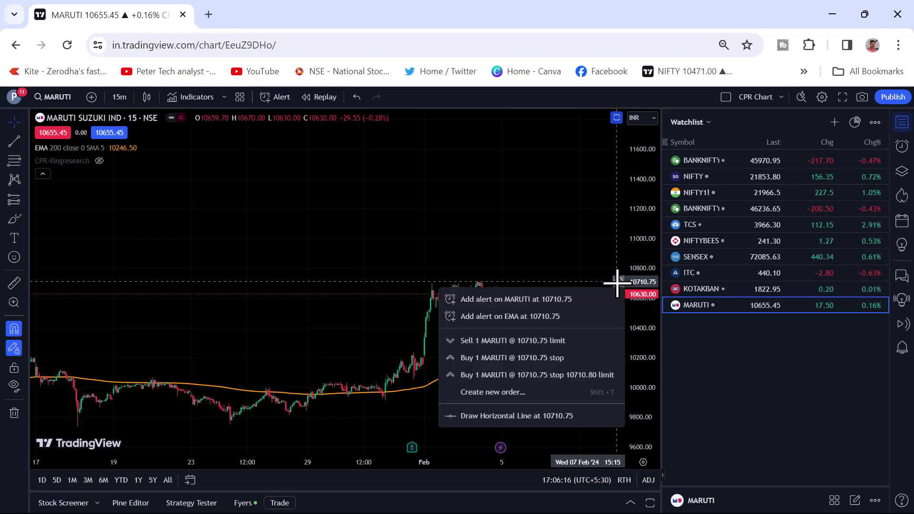
click(492, 342)
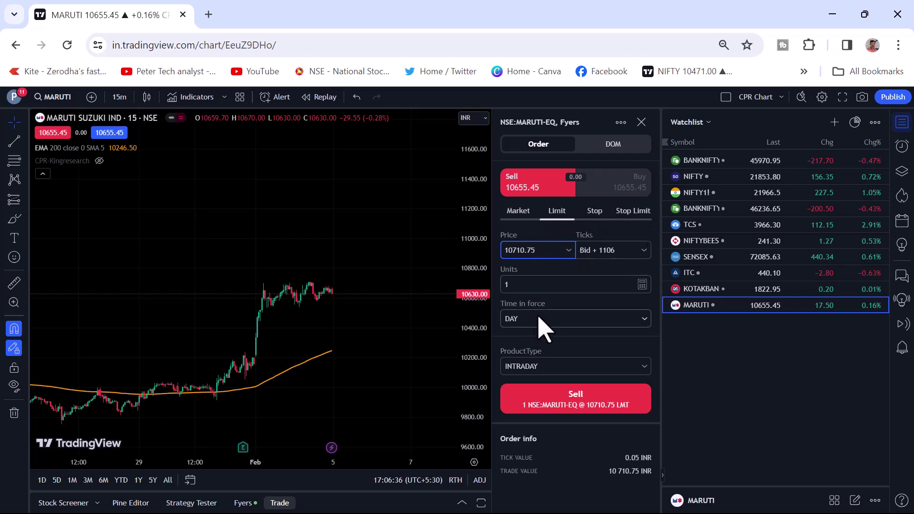
- Keep DAY validity and INTRADAY product, and change the quantity from 1 to 100 units
click(644, 319)
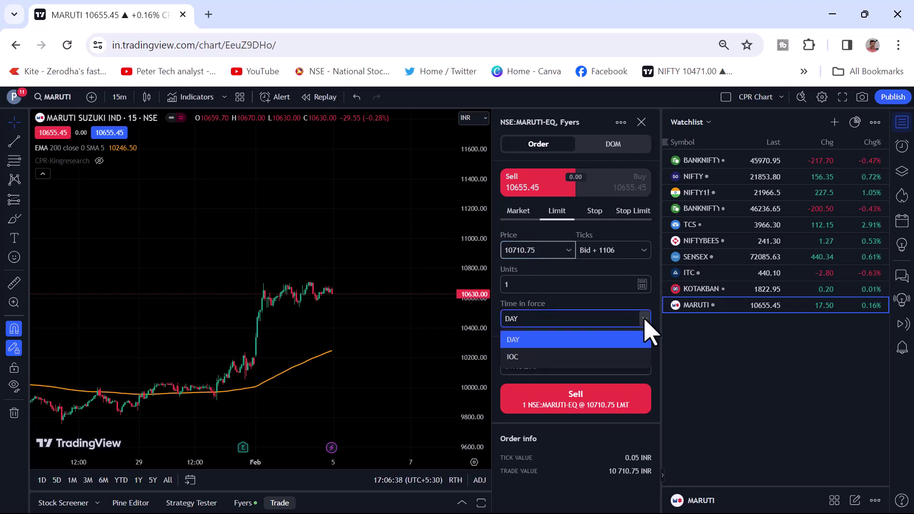
click(645, 320)
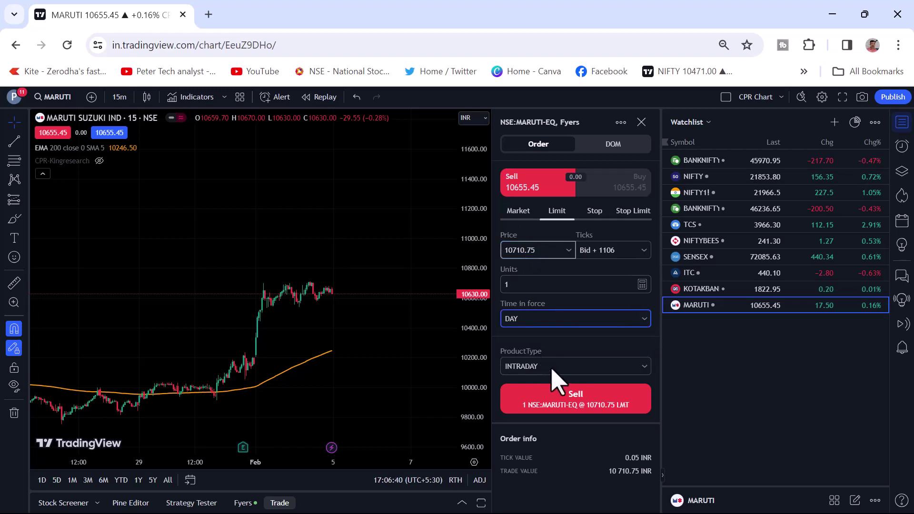
click(644, 376)
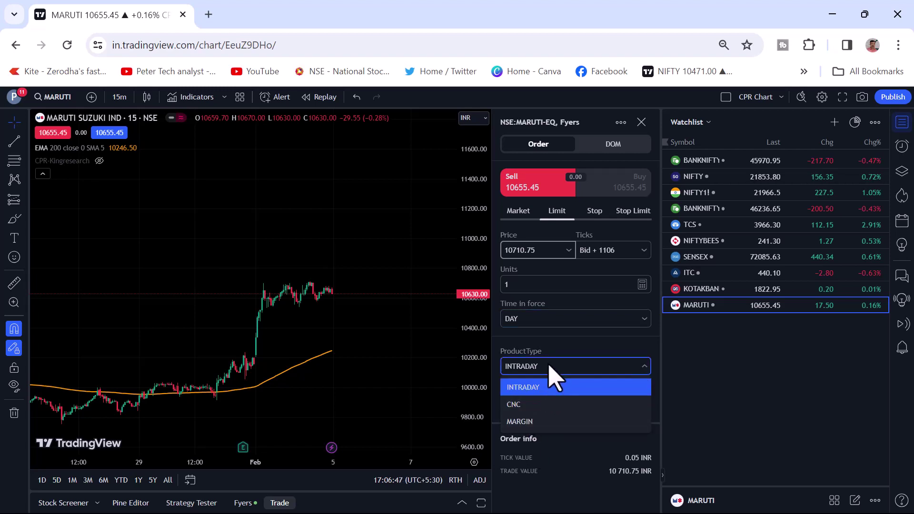
click(550, 376)
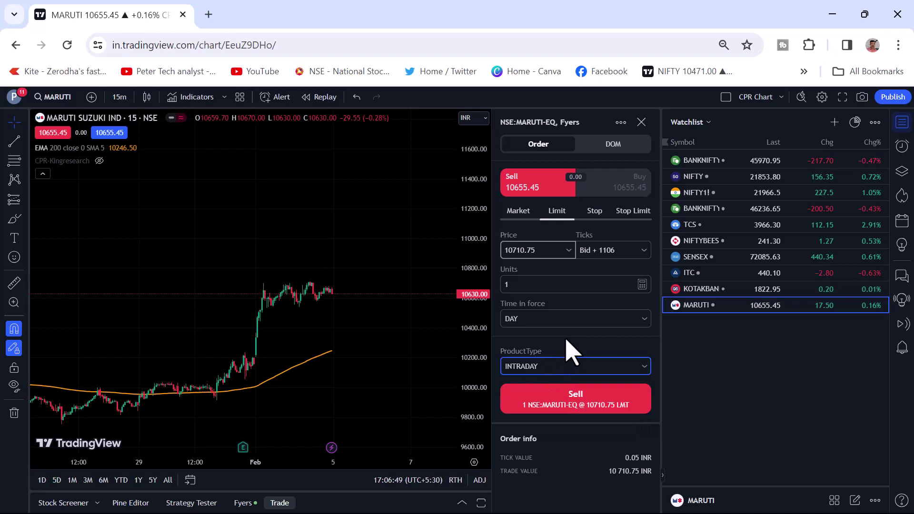
click(519, 284)
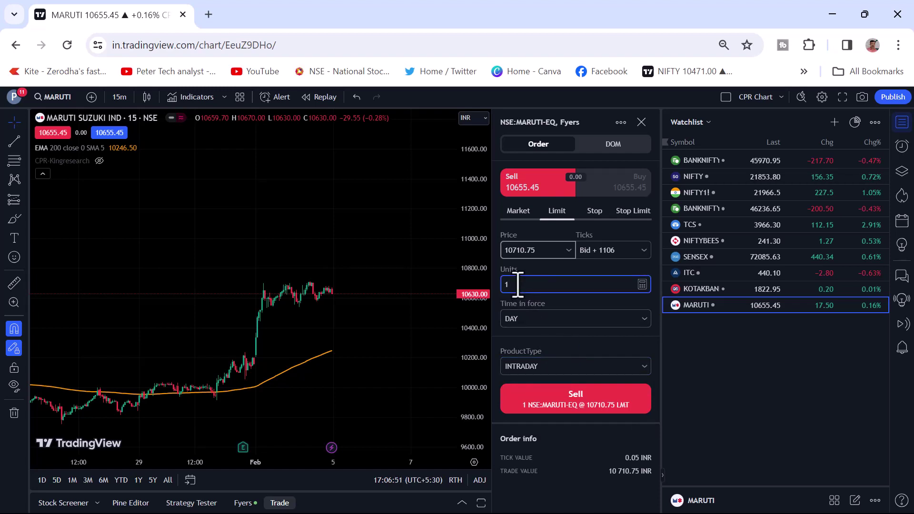
text(00)
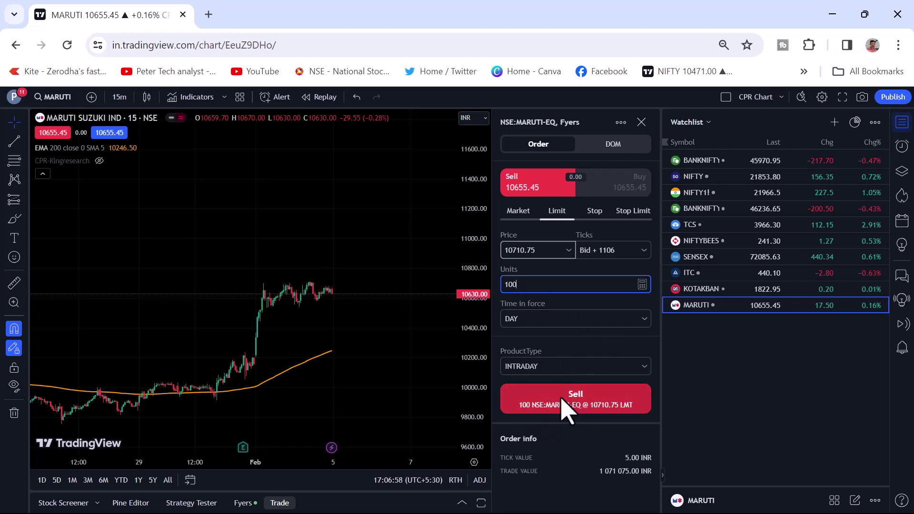
click(383, 341)
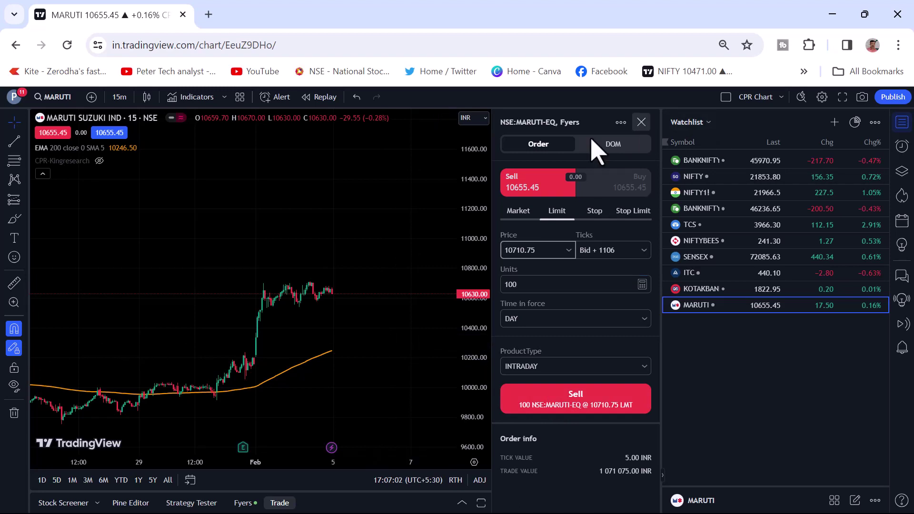
- Close the MARUTI order ticket, then open and dismiss the price-axis order menu at 10753.85
click(642, 122)
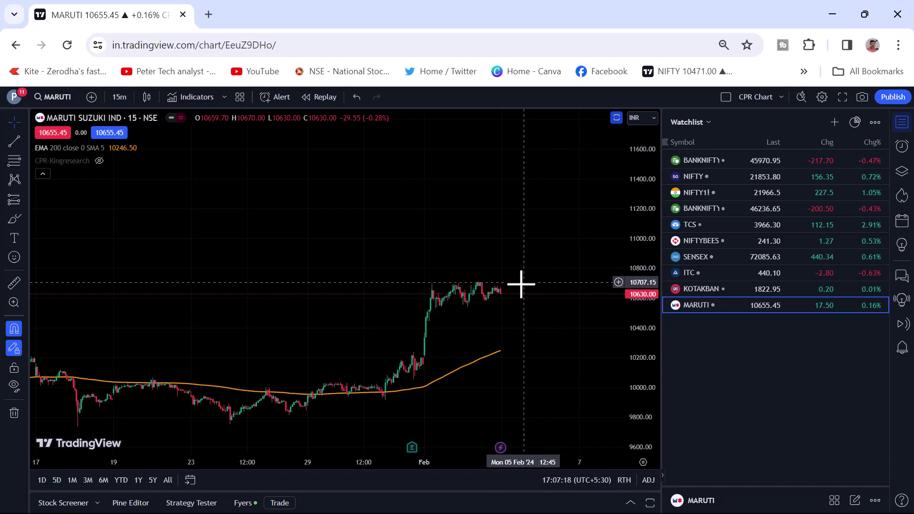
click(619, 275)
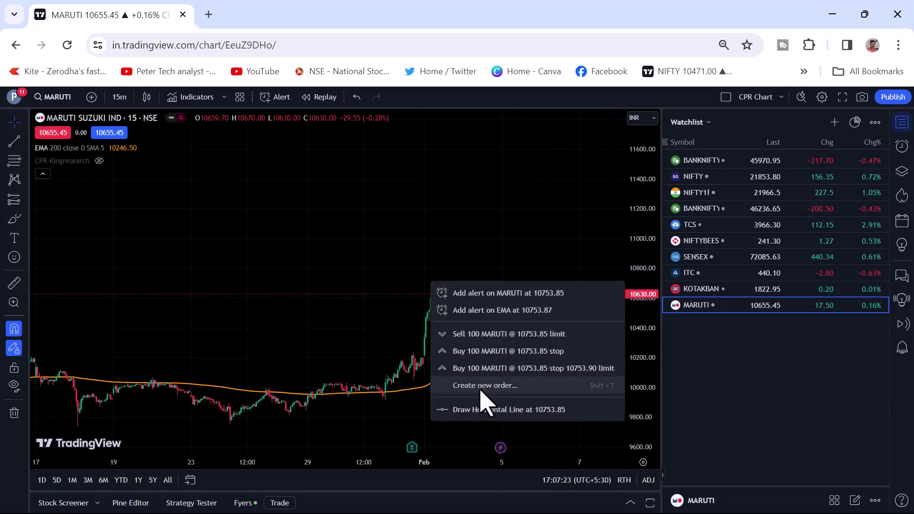
click(515, 211)
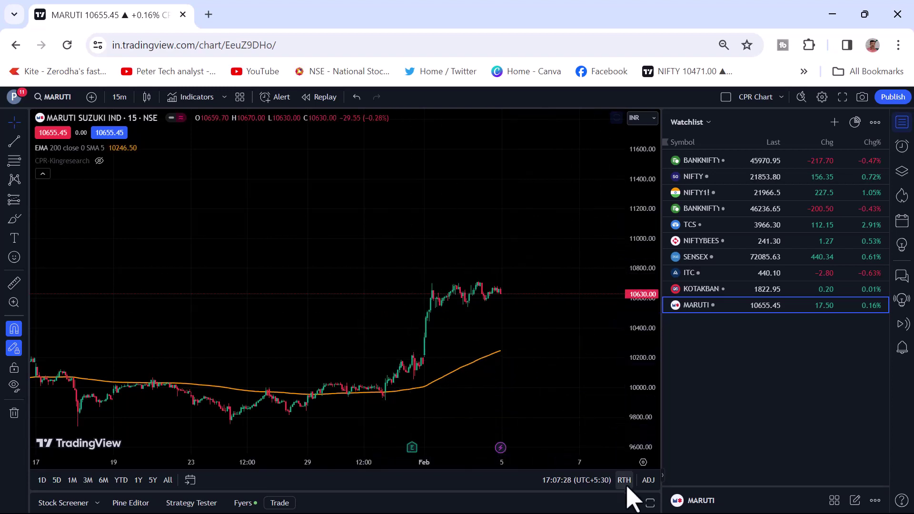
click(631, 504)
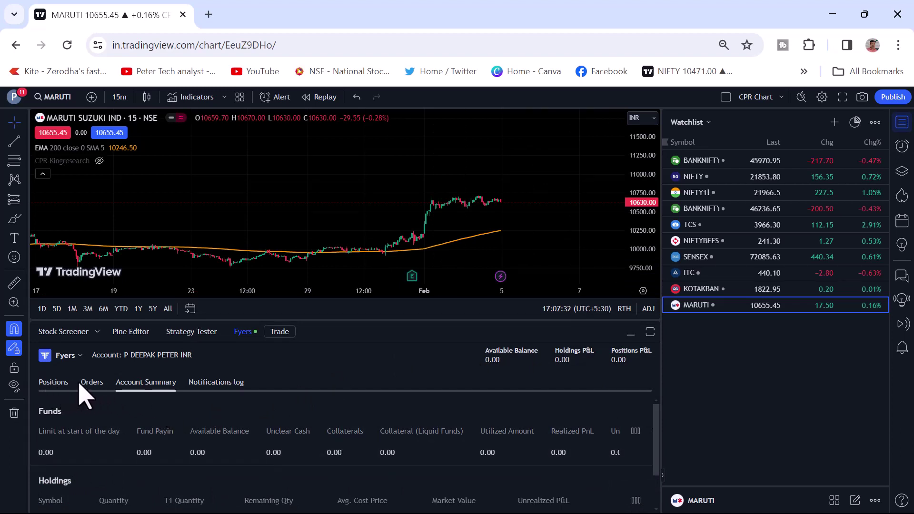
click(54, 384)
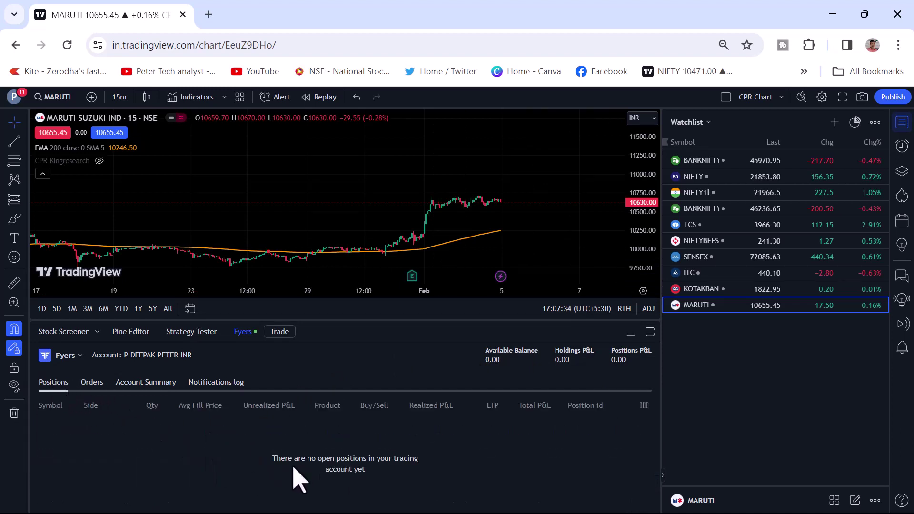
click(247, 453)
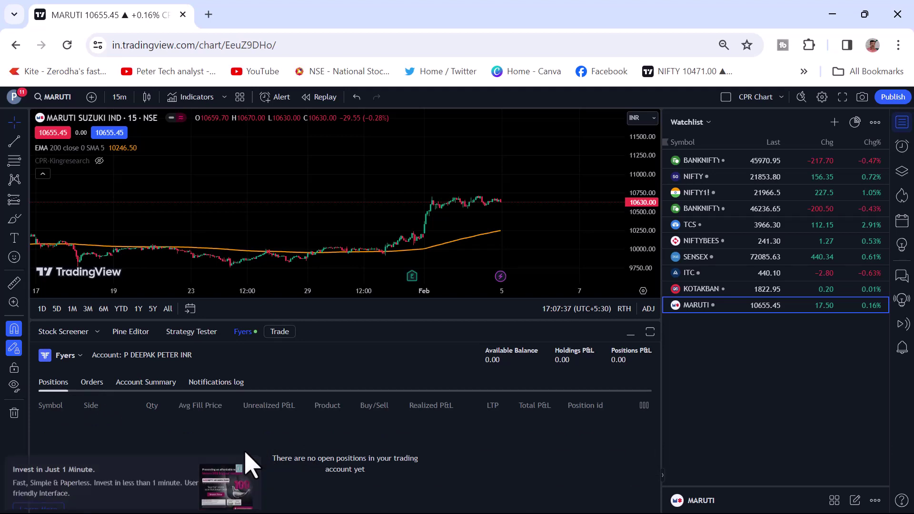
click(631, 332)
drag(538, 327, 520, 275)
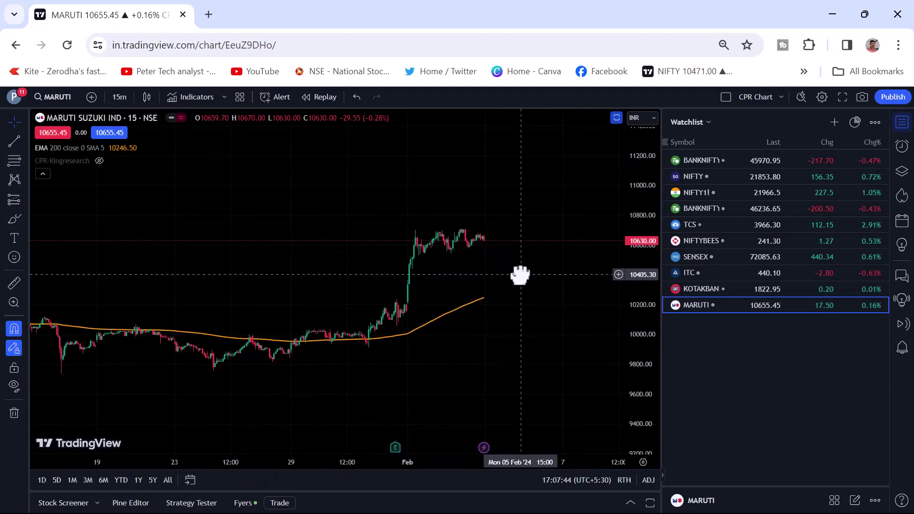